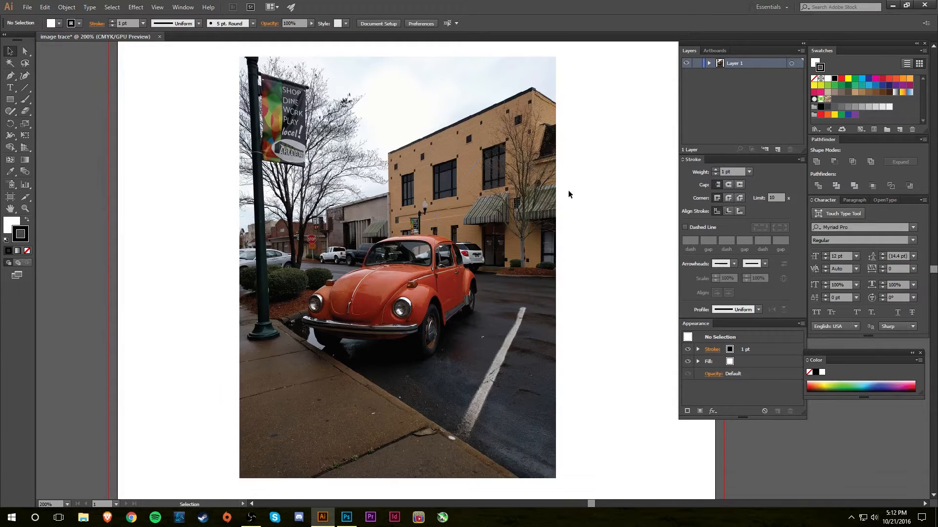
# - Trace the car photo with the [Default] preset and open the detailed Image Trace settings
pyautogui.click(437, 244)
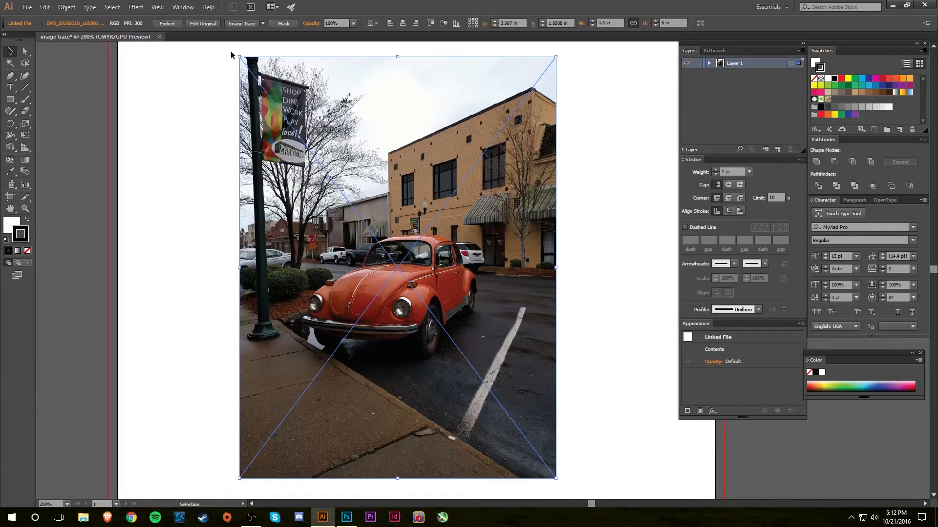
pyautogui.click(263, 24)
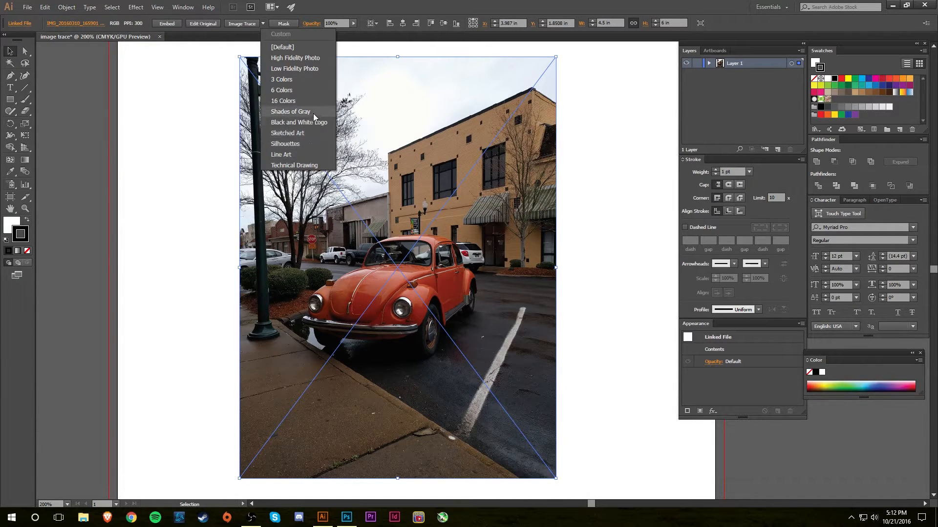
pyautogui.click(282, 46)
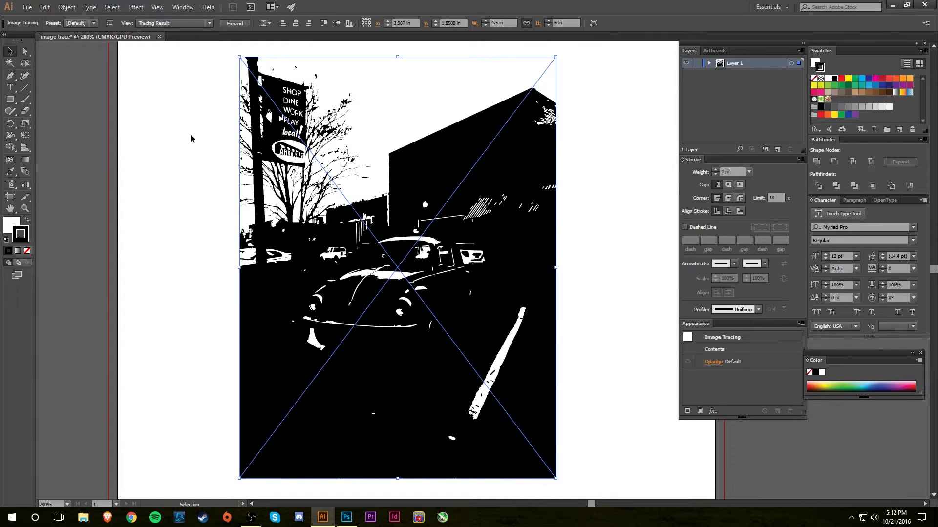
pyautogui.click(110, 24)
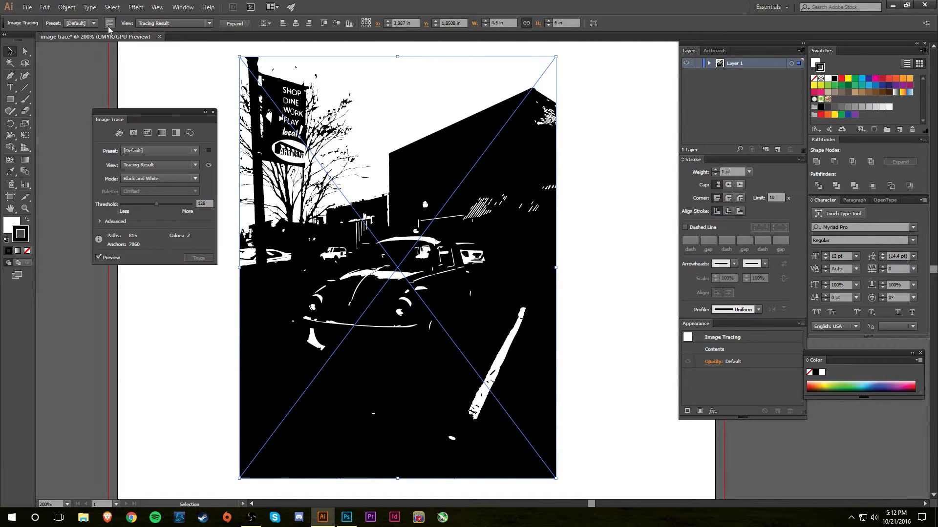
pyautogui.moveTo(161, 112); pyautogui.dragTo(146, 98)
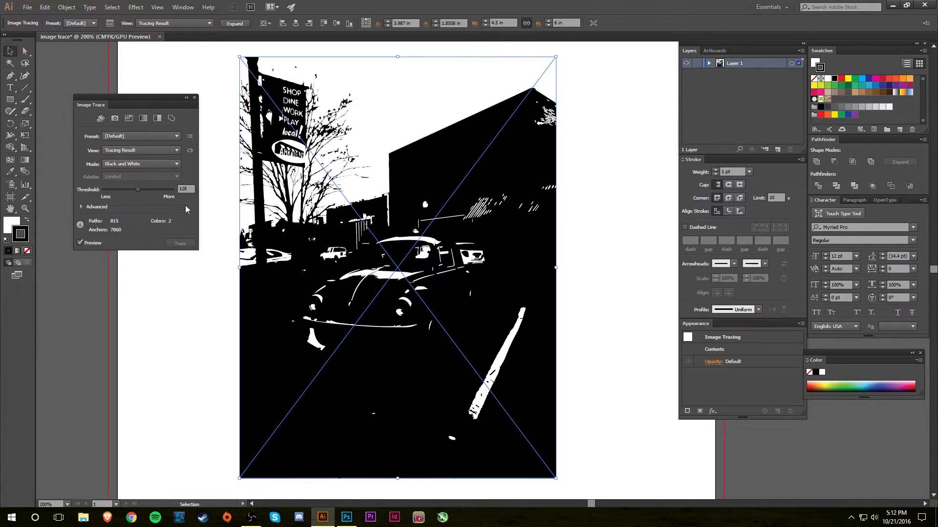
pyautogui.click(146, 137)
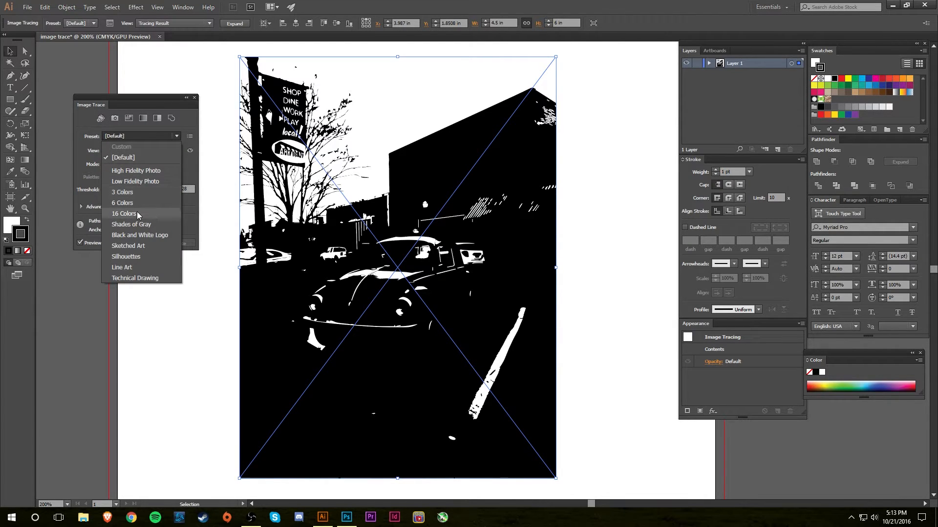
pyautogui.click(158, 140)
pyautogui.click(160, 151)
pyautogui.click(160, 151)
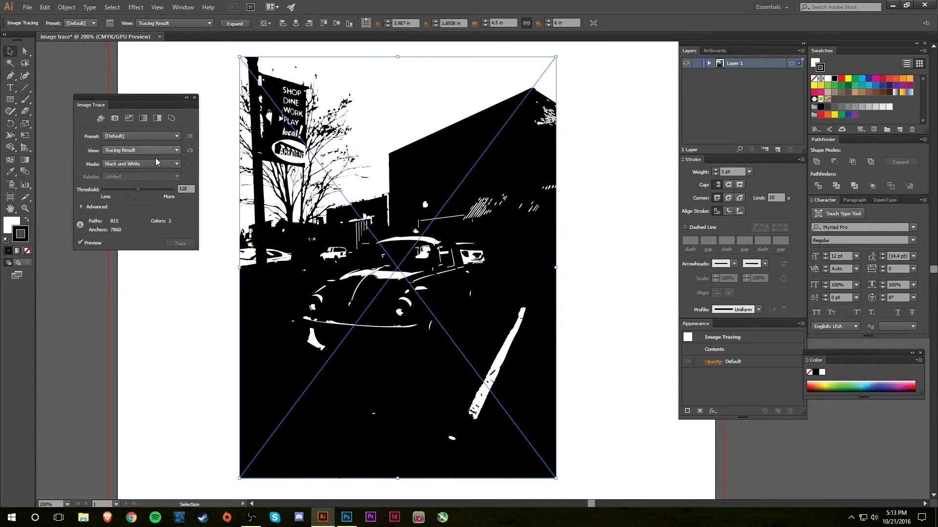
pyautogui.click(145, 164)
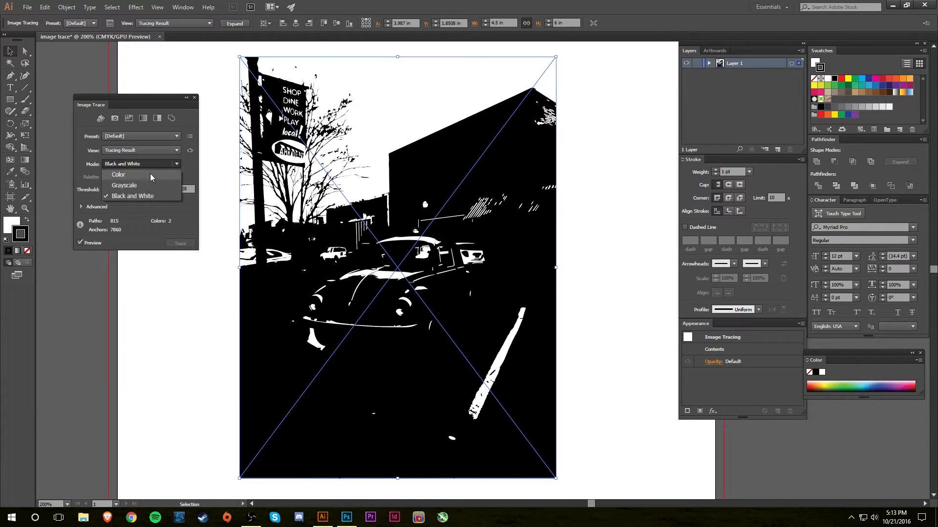
pyautogui.click(160, 163)
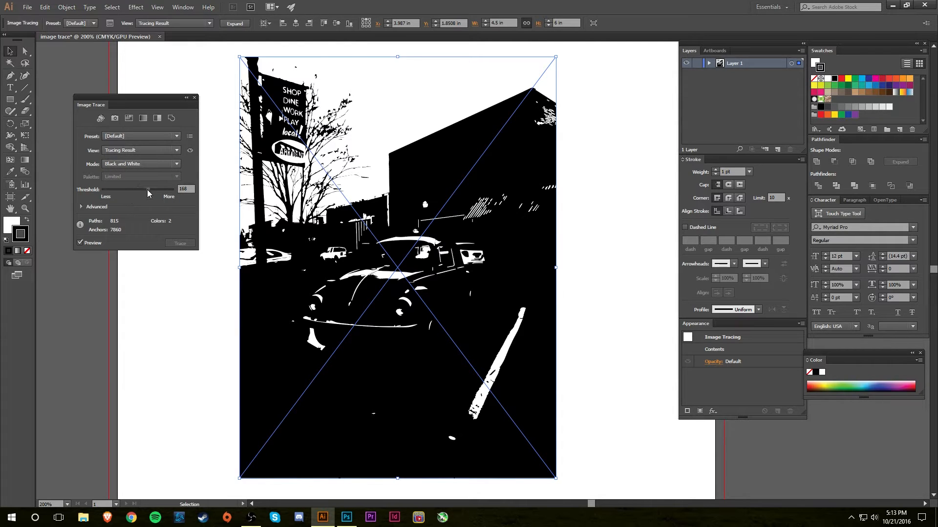
# - Expand the advanced trace settings and set the black and white threshold to 66
pyautogui.moveTo(138, 194); pyautogui.dragTo(115, 194)
pyautogui.click(81, 207)
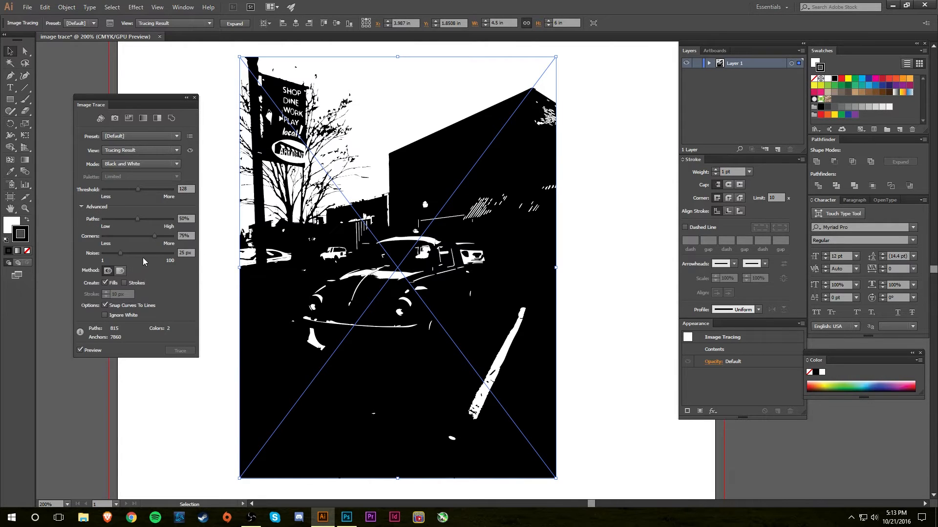
pyautogui.moveTo(138, 190); pyautogui.dragTo(126, 190)
pyautogui.moveTo(125, 191); pyautogui.dragTo(125, 190)
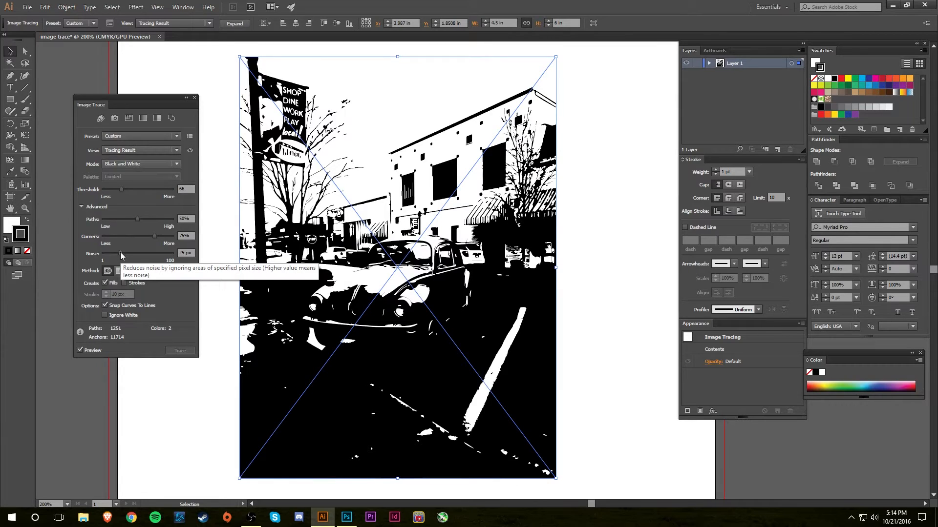
# - Try noise values of 91 px and 1 px on the car trace, settling on 5 px
pyautogui.moveTo(121, 254); pyautogui.dragTo(165, 253)
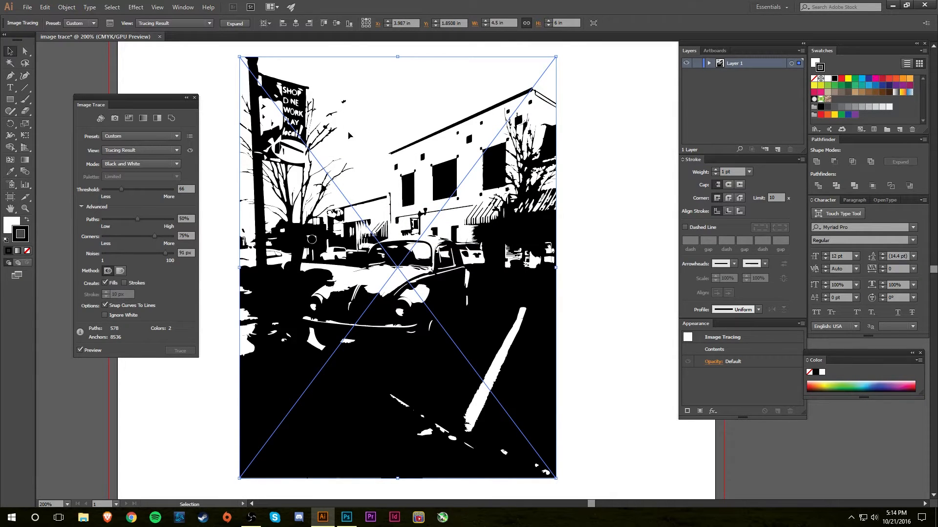
pyautogui.moveTo(166, 254); pyautogui.dragTo(12, 273)
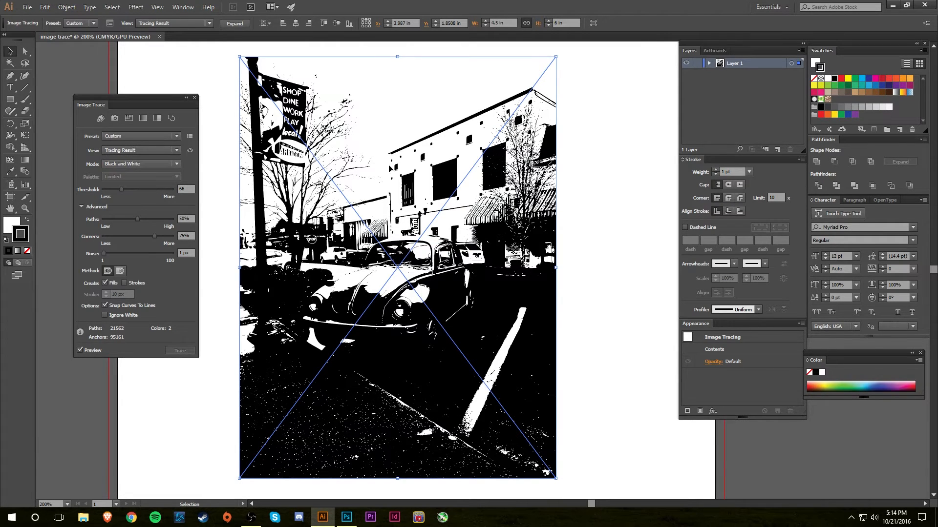
pyautogui.moveTo(104, 254); pyautogui.dragTo(107, 254)
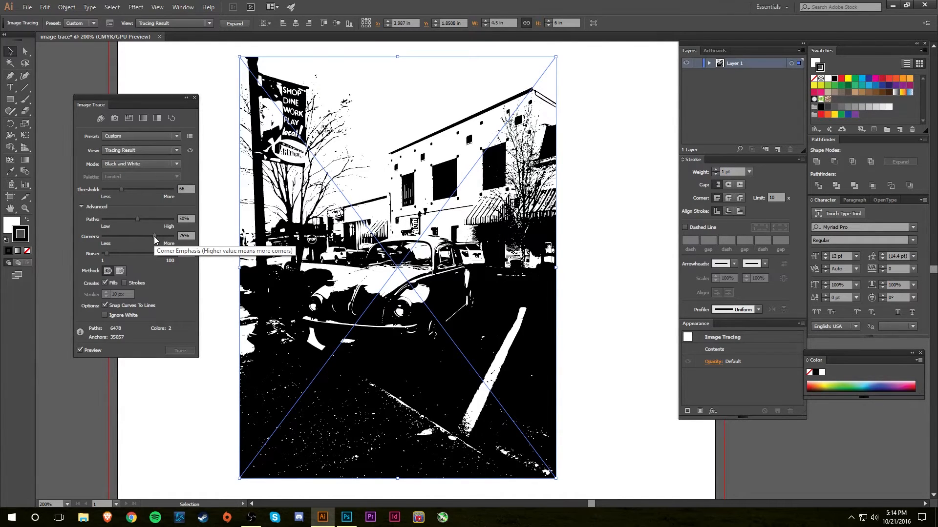
# - Set the car trace's corners to 21%, and try path fitting at 19% before raising it to 90%
pyautogui.moveTo(154, 236); pyautogui.dragTo(154, 240)
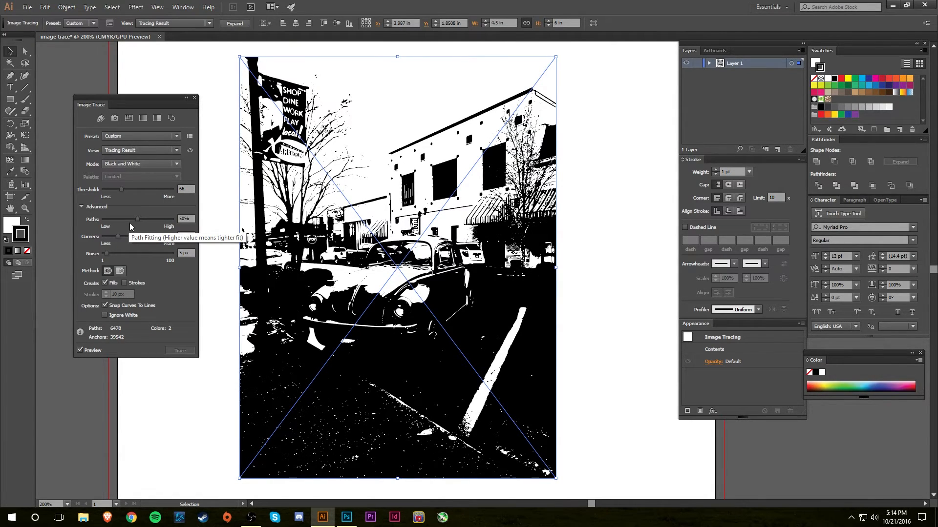
pyautogui.moveTo(137, 220); pyautogui.dragTo(128, 220)
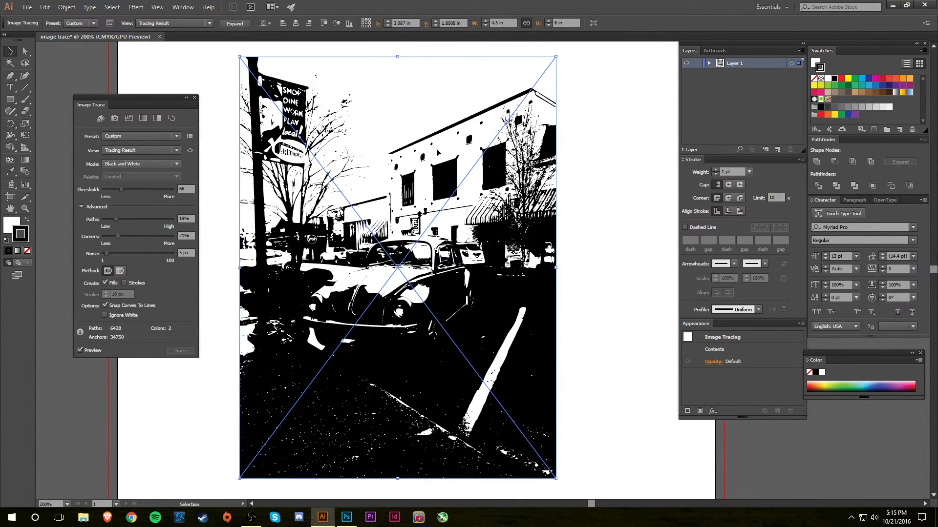
pyautogui.moveTo(152, 231); pyautogui.dragTo(159, 235)
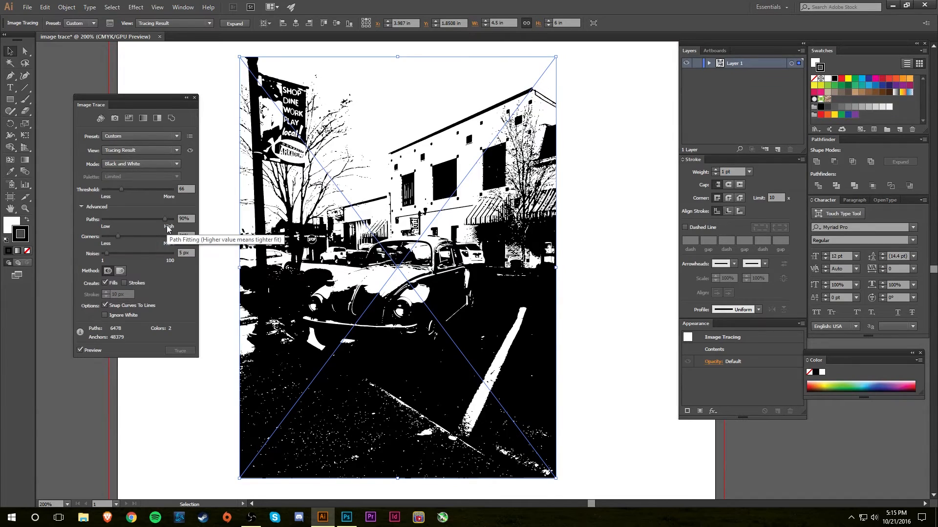
# - Apply the 6 Colors preset to the car trace and set its noise to 1 px
pyautogui.click(175, 137)
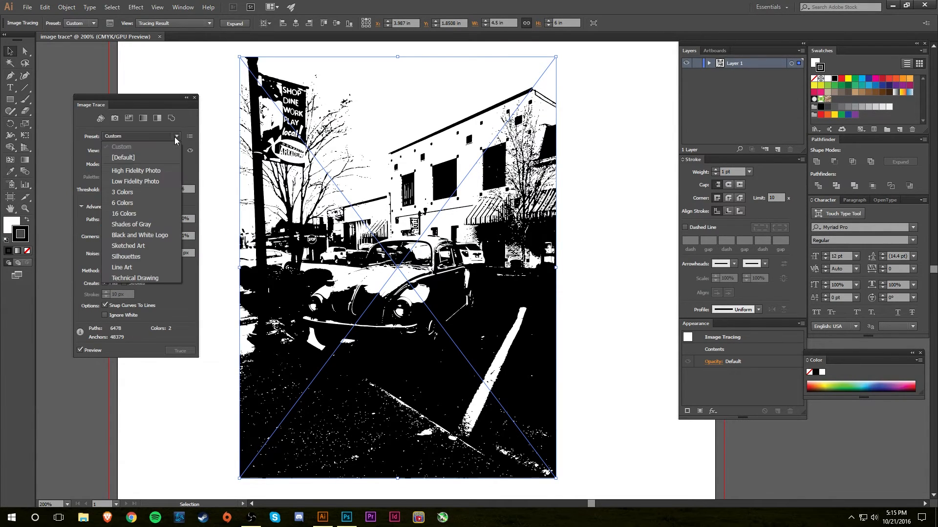
pyautogui.click(166, 202)
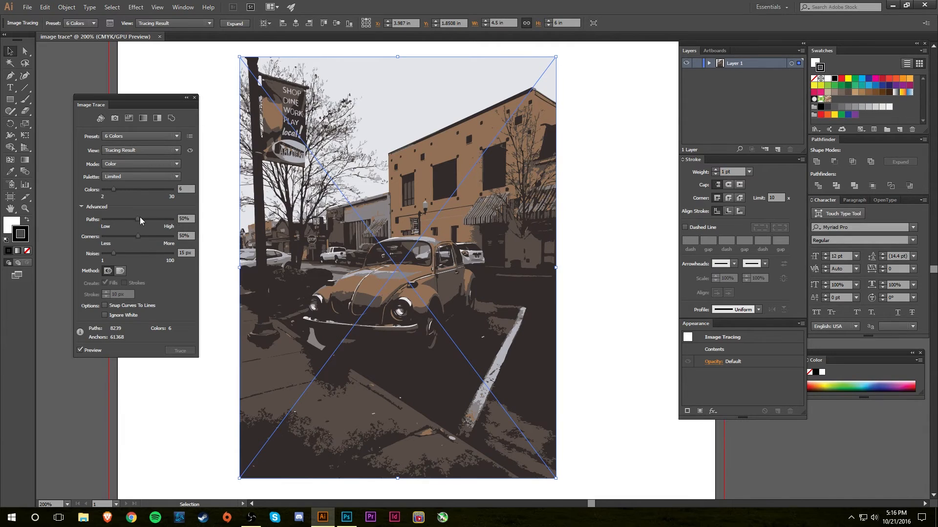
pyautogui.moveTo(112, 252); pyautogui.dragTo(98, 256)
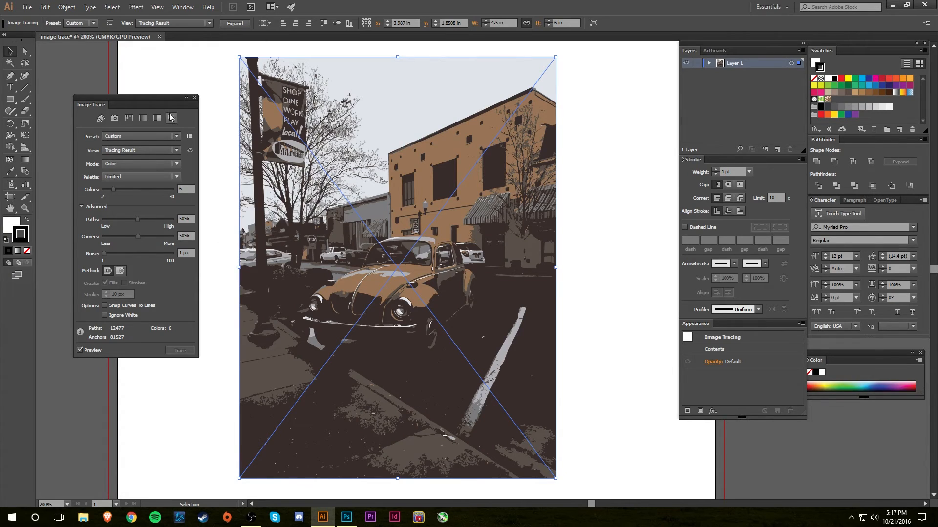
pyautogui.press('z')
pyautogui.keyDown('alt'); pyautogui.click(432, 258); pyautogui.keyUp('alt')
pyautogui.moveTo(610, 294); pyautogui.dragTo(472, 277)
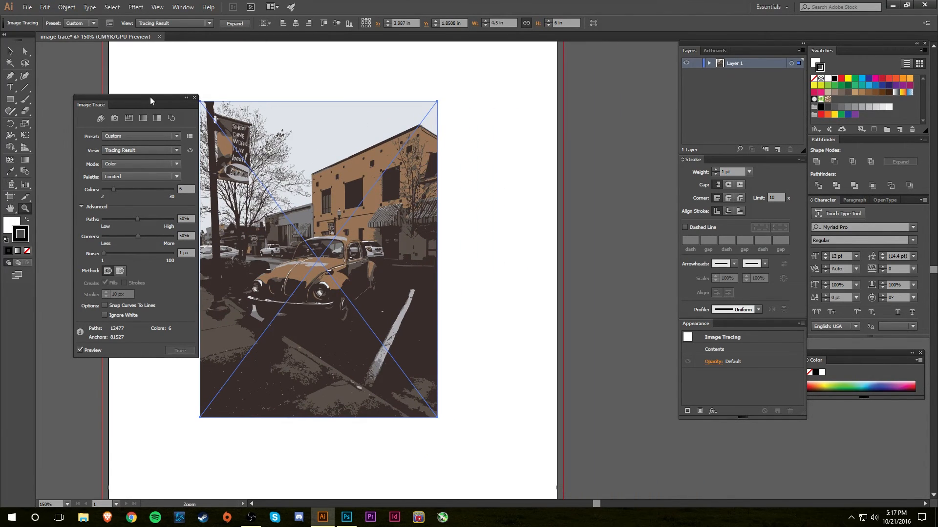
pyautogui.moveTo(152, 102); pyautogui.dragTo(136, 98)
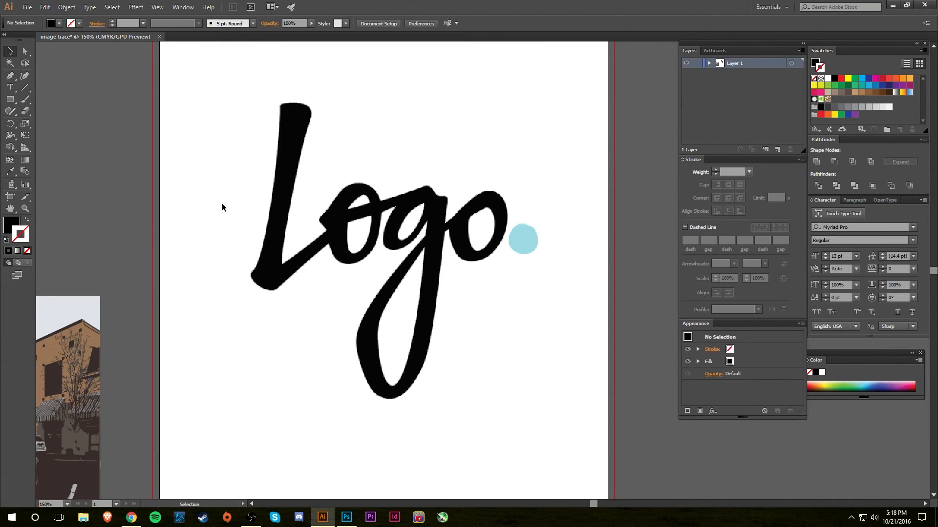
# - Trace the Logo lettering image with the [Default] preset and open its detailed Image Trace settings
pyautogui.moveTo(208, 181); pyautogui.dragTo(229, 212)
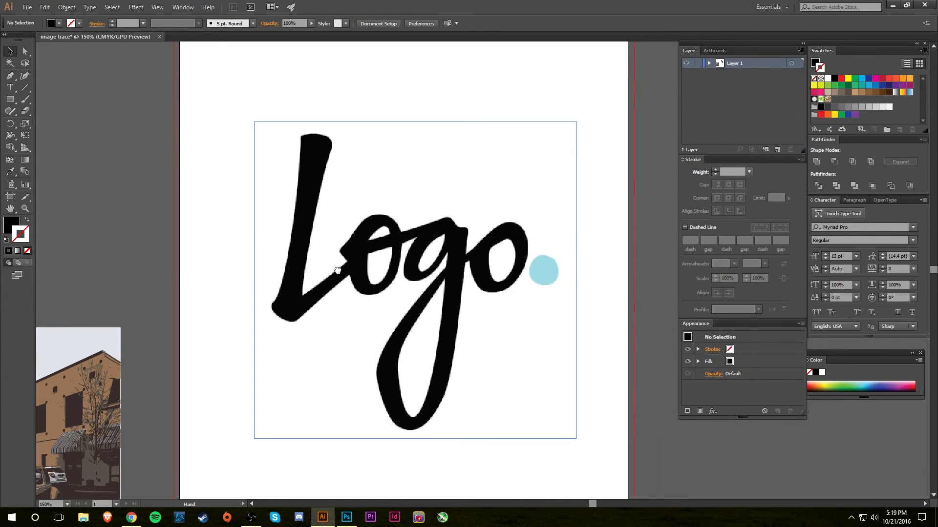
pyautogui.moveTo(341, 275); pyautogui.dragTo(383, 269)
pyautogui.click(397, 252)
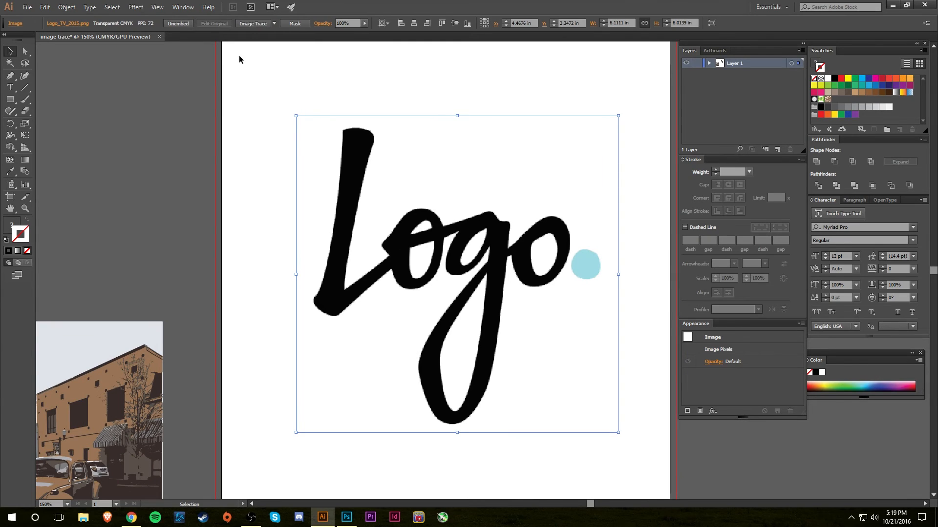
pyautogui.click(253, 23)
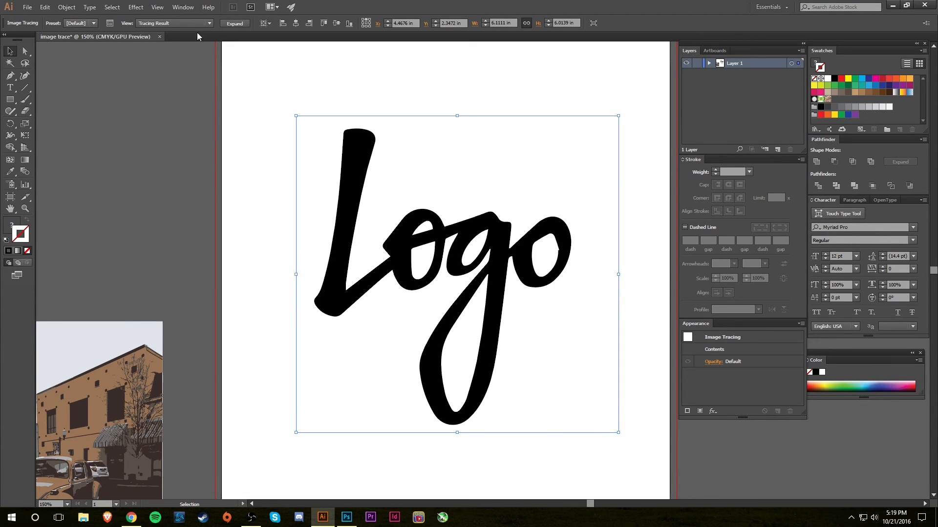
pyautogui.click(109, 24)
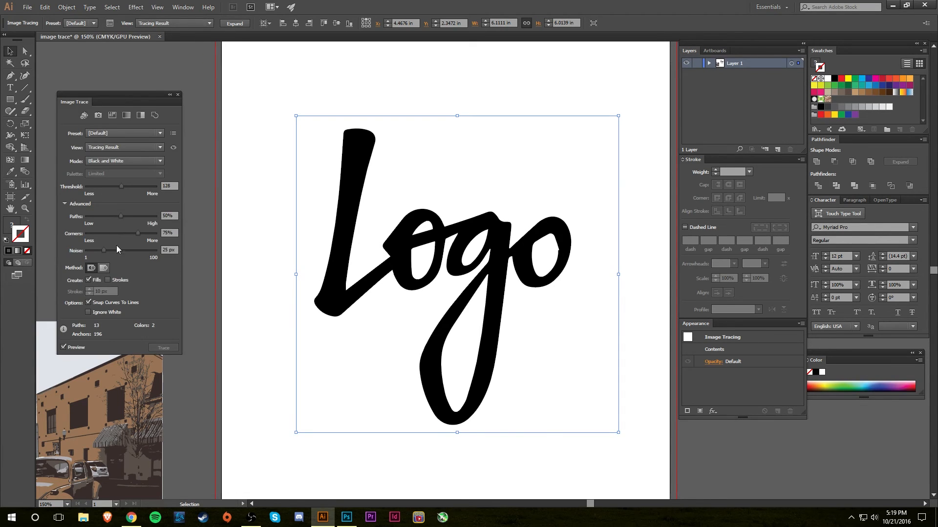
# - Set the logo trace's noise to 100 px and corners to 84%, and try paths at 1% before raising them to 100%
pyautogui.moveTo(103, 250); pyautogui.dragTo(159, 257)
pyautogui.moveTo(121, 216); pyautogui.dragTo(60, 221)
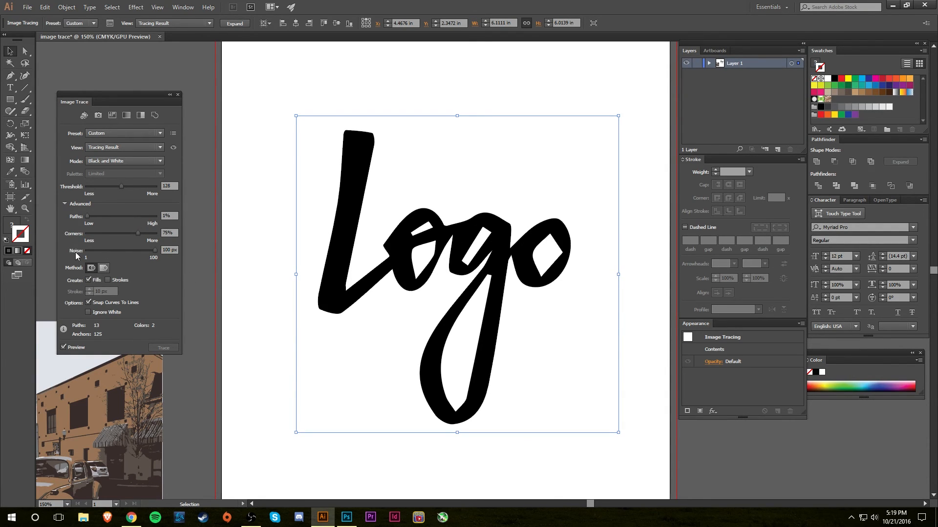
pyautogui.moveTo(138, 233); pyautogui.dragTo(144, 234)
pyautogui.moveTo(89, 217); pyautogui.dragTo(102, 219)
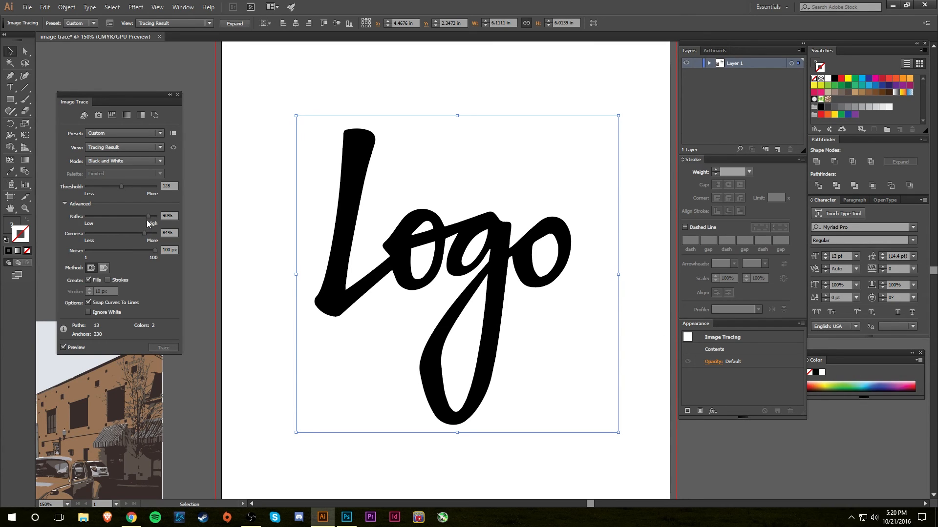
pyautogui.moveTo(148, 214); pyautogui.dragTo(166, 219)
# - Examine the edges of the traced logo letters up close, especially around the g
pyautogui.press('z')
pyautogui.moveTo(353, 215); pyautogui.dragTo(441, 219)
pyautogui.moveTo(519, 278); pyautogui.dragTo(339, 266)
pyautogui.moveTo(539, 312); pyautogui.dragTo(459, 211)
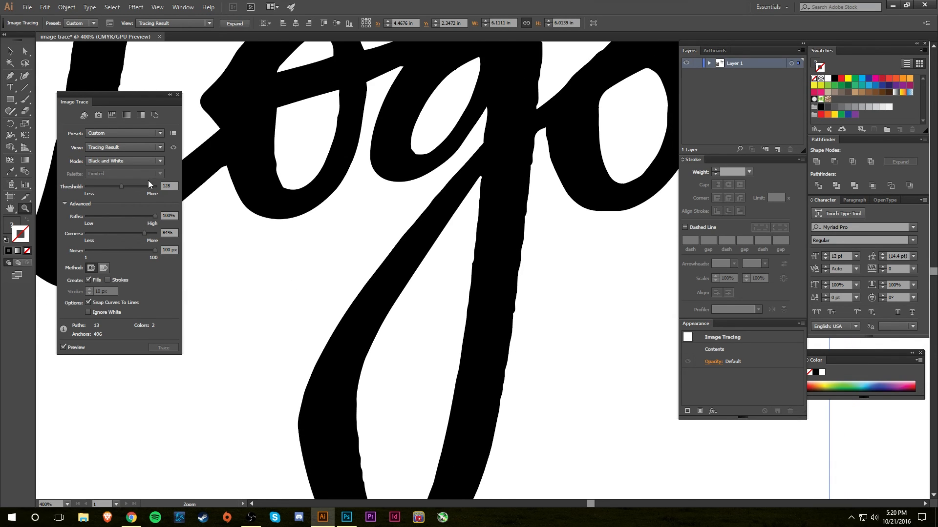
pyautogui.keyDown('alt'); pyautogui.click(461, 315); pyautogui.keyUp('alt')
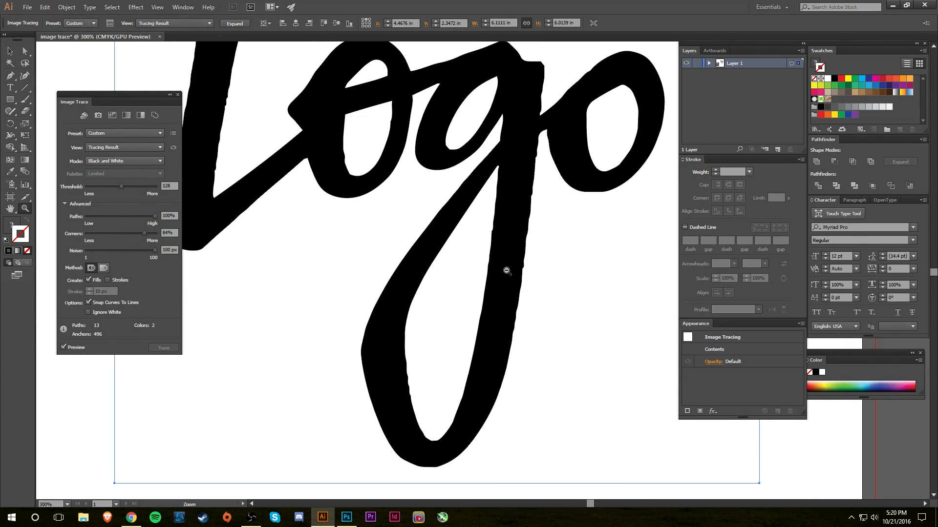
pyautogui.keyDown('alt'); pyautogui.click(508, 272); pyautogui.keyUp('alt')
pyautogui.keyDown('alt'); pyautogui.click(528, 273); pyautogui.keyUp('alt')
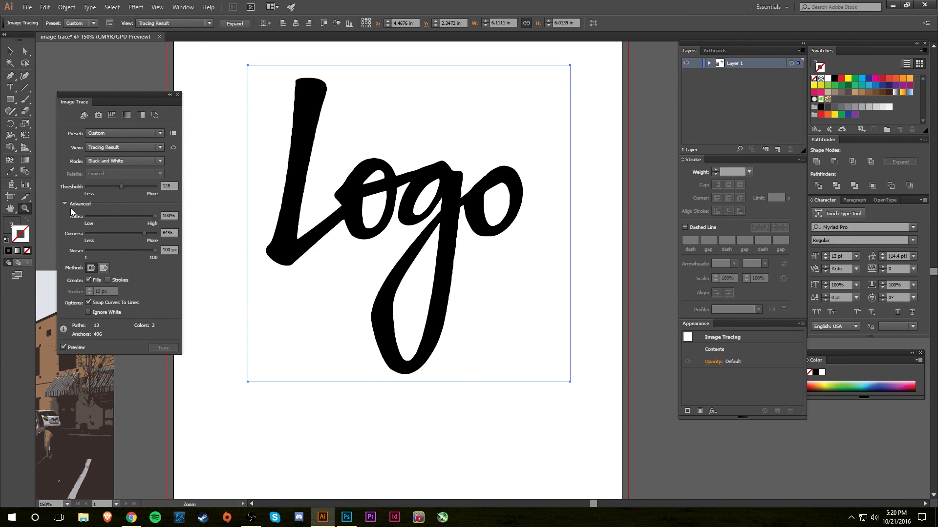
# - Close the Image Trace settings and deselect the traced logo
pyautogui.click(178, 94)
pyautogui.moveTo(138, 254)
pyautogui.mouseDown()
pyautogui.moveTo(385, 232)
pyautogui.moveTo(338, 226)
pyautogui.moveTo(206, 277)
pyautogui.mouseUp()
pyautogui.click(10, 51)
pyautogui.click(209, 219)
pyautogui.moveTo(460, 287); pyautogui.dragTo(405, 290)
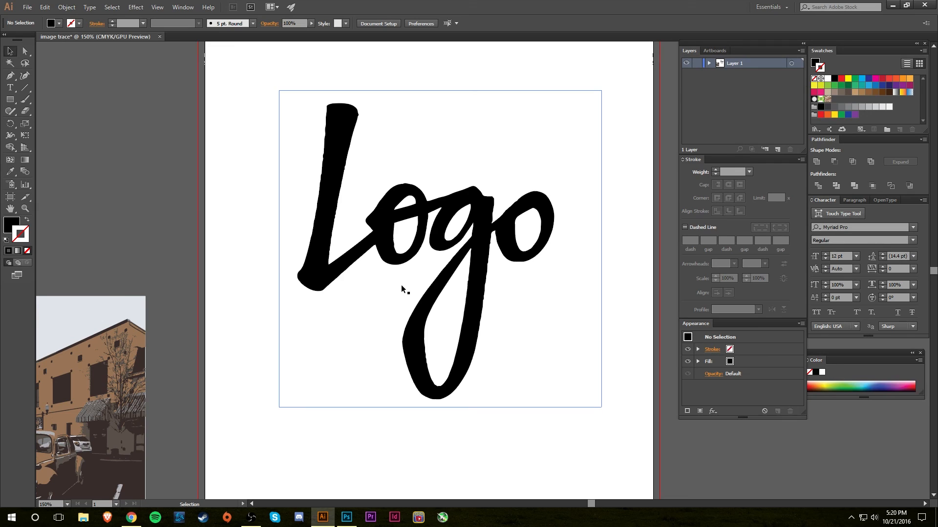